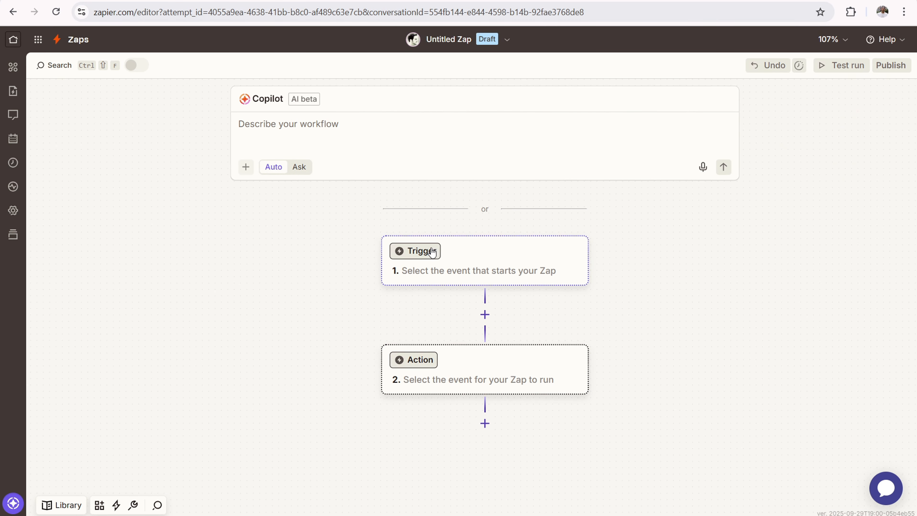
Step: Search the trigger apps for "str" and set Stripe as the app that starts the Zap
{"action": "left_click", "coordinate": [426, 240]}
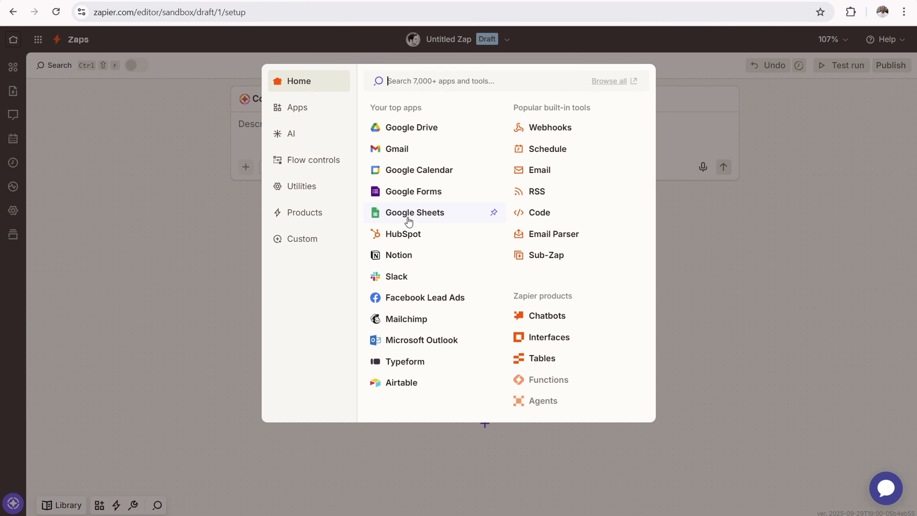
{"action": "type", "text": "str"}
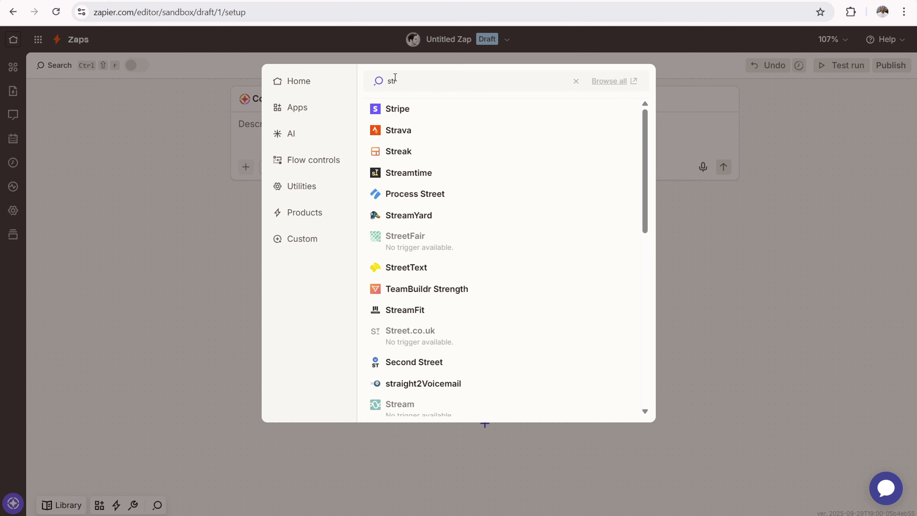
{"action": "left_click", "coordinate": [404, 112]}
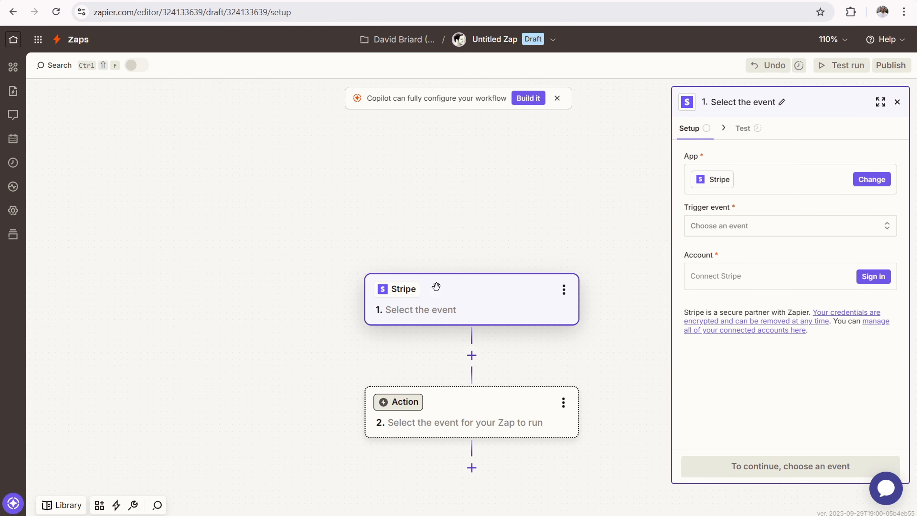
Step: Look through the available Stripe trigger events and choose Checkout Session Completed for the trigger
{"action": "left_click", "coordinate": [743, 231]}
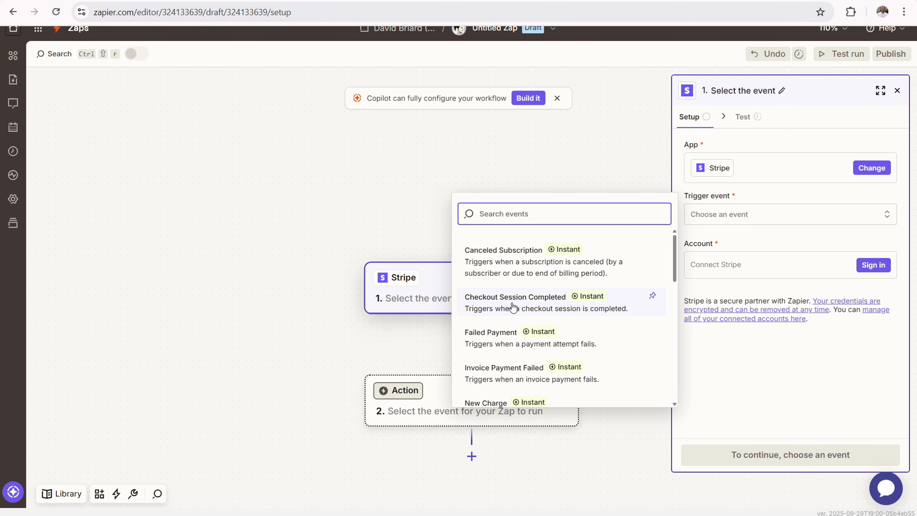
{"action": "scroll", "coordinate": [513, 307], "scroll_direction": "down", "scroll_amount": 2}
{"action": "scroll", "coordinate": [507, 313], "scroll_direction": "down", "scroll_amount": 2}
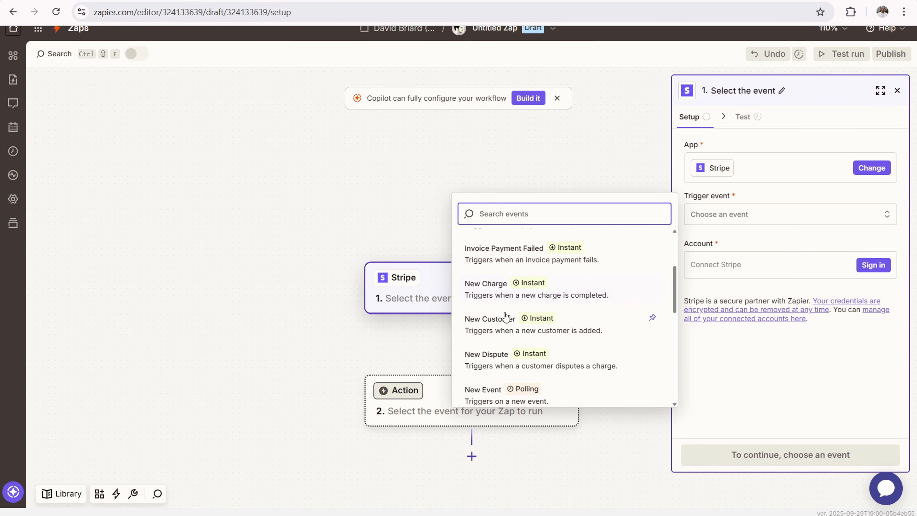
{"action": "scroll", "coordinate": [506, 317], "scroll_direction": "down", "scroll_amount": 5}
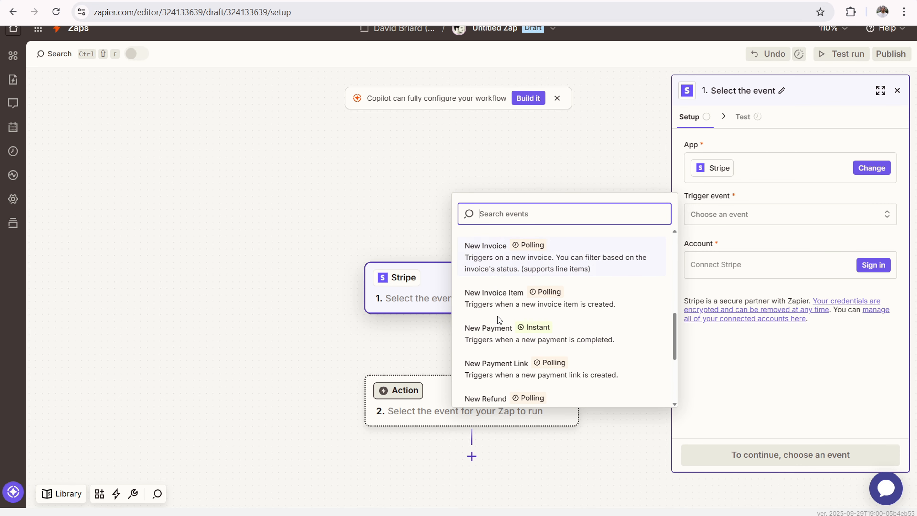
{"action": "scroll", "coordinate": [504, 329], "scroll_direction": "down", "scroll_amount": 4}
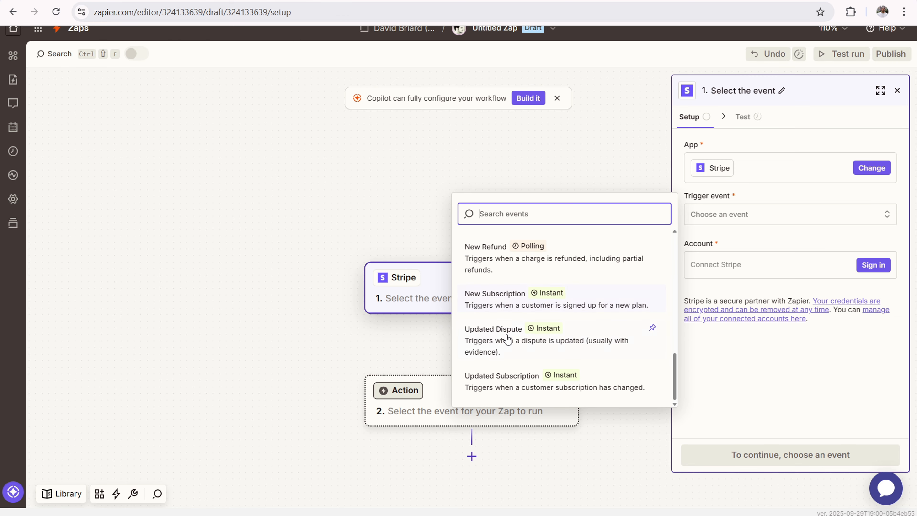
{"action": "scroll", "coordinate": [503, 381], "scroll_direction": "up", "scroll_amount": 6}
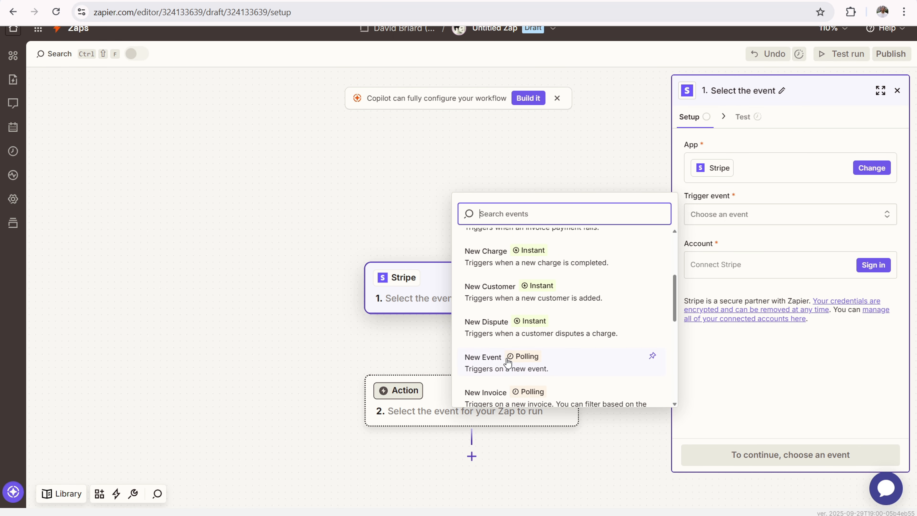
{"action": "scroll", "coordinate": [509, 361], "scroll_direction": "up", "scroll_amount": 4}
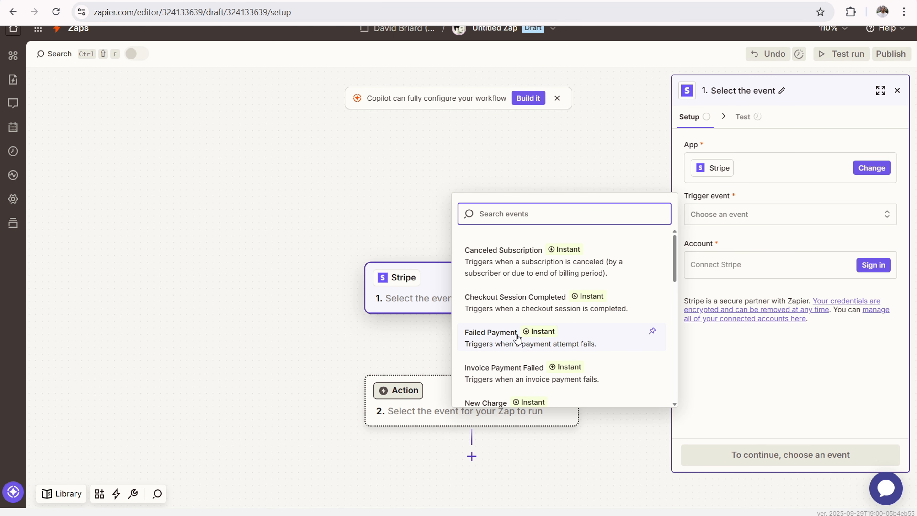
{"action": "left_click", "coordinate": [526, 306]}
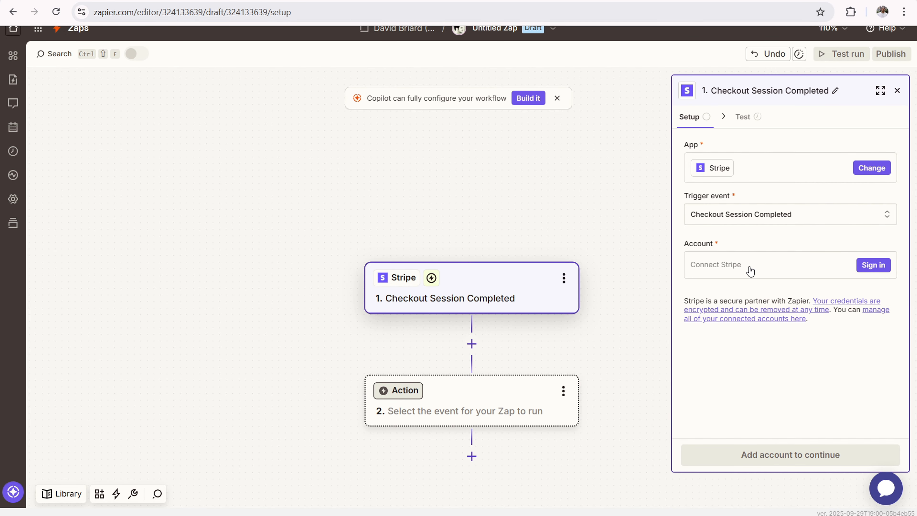
Step: View the Stripe account authorization page and examine the Webhooks by Zapier GET step in the example Zap
{"action": "left_click", "coordinate": [874, 265]}
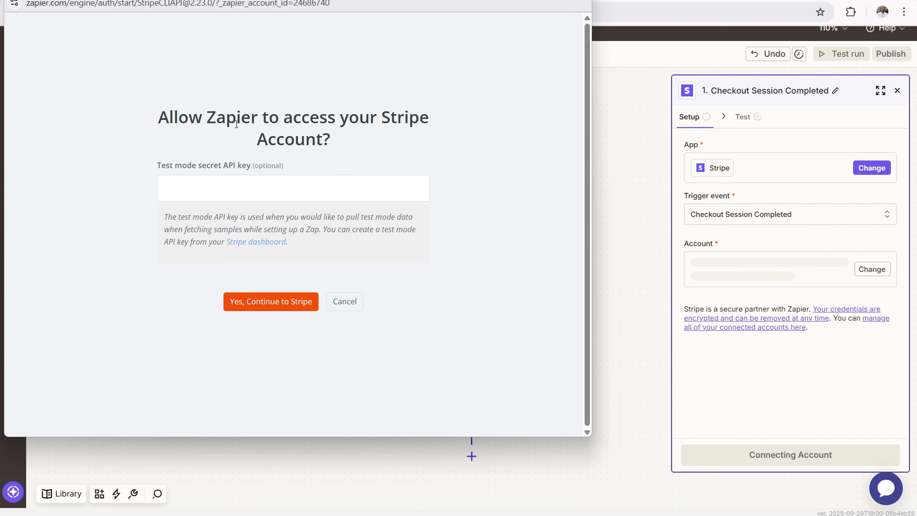
{"action": "key", "text": "ctrl+w"}
{"action": "left_click", "coordinate": [206, 1]}
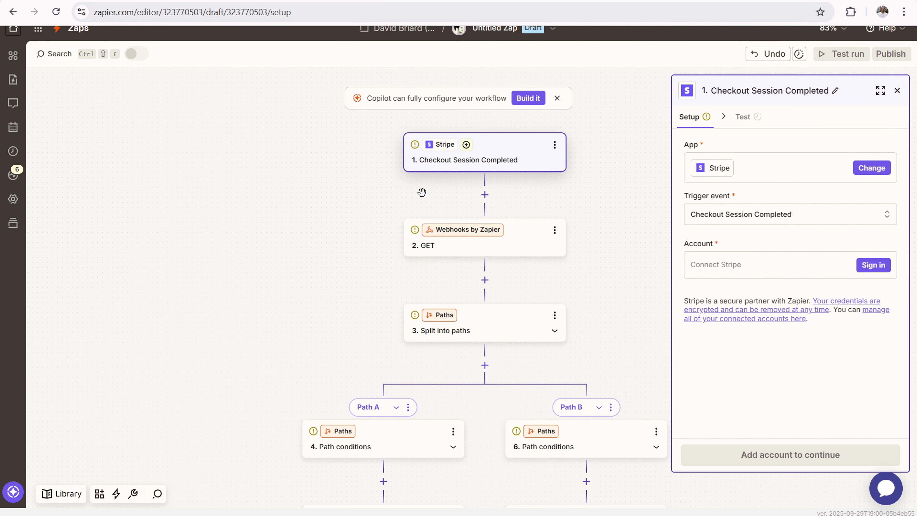
{"action": "left_click", "coordinate": [520, 240]}
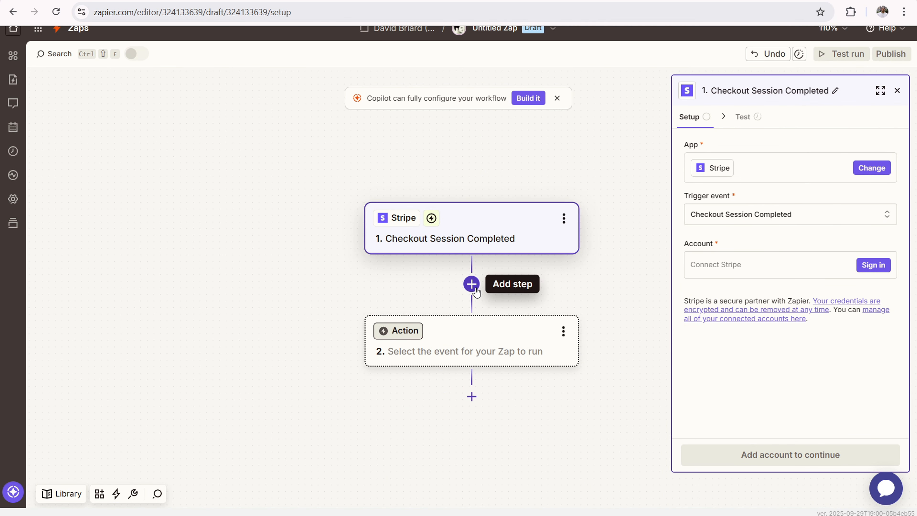
Step: Add a Paths step between the Stripe trigger and the empty action, moving the following steps into the first path
{"action": "left_click", "coordinate": [472, 286]}
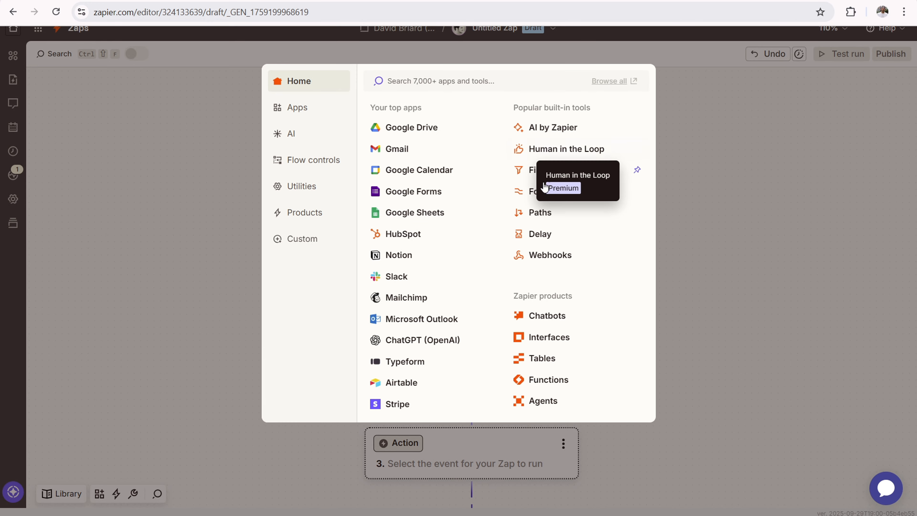
{"action": "left_click", "coordinate": [545, 213]}
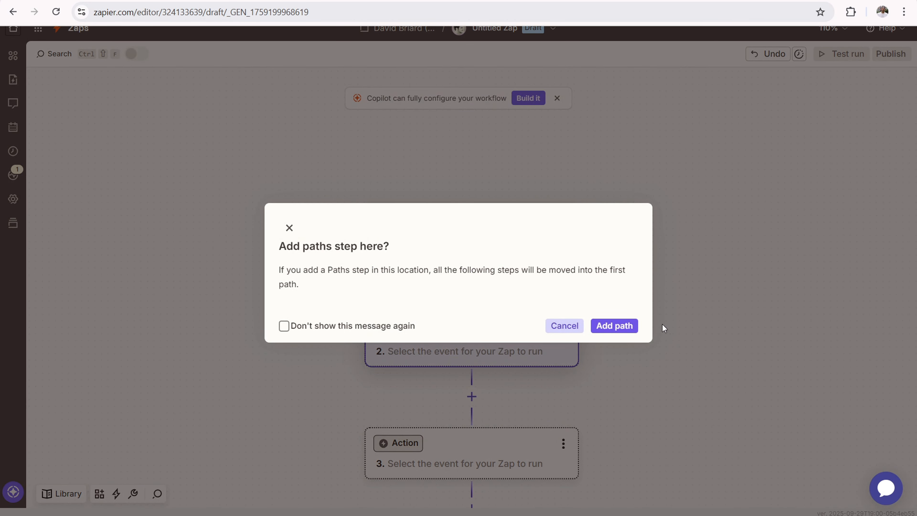
{"action": "left_click", "coordinate": [614, 325]}
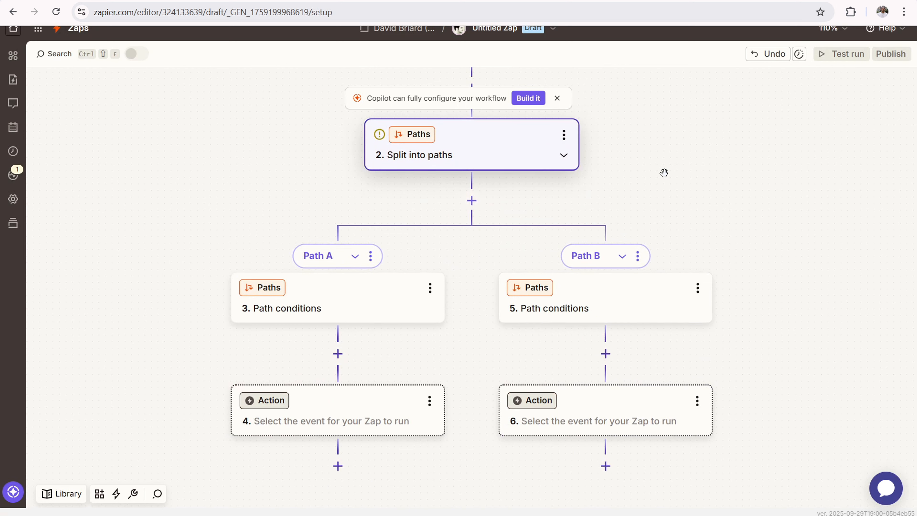
Step: Set the condition of Path A's custom rule to (Text) Contains
{"action": "left_click", "coordinate": [386, 298]}
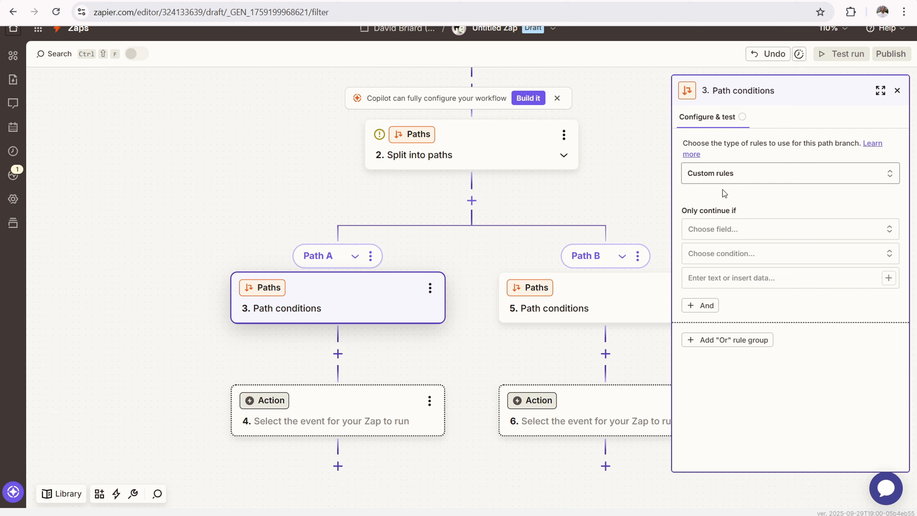
{"action": "left_click", "coordinate": [782, 254]}
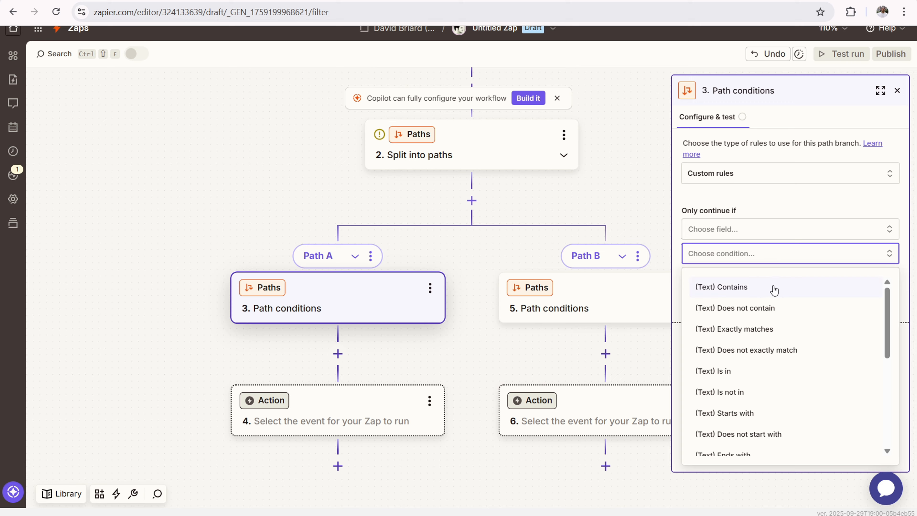
{"action": "left_click", "coordinate": [764, 288]}
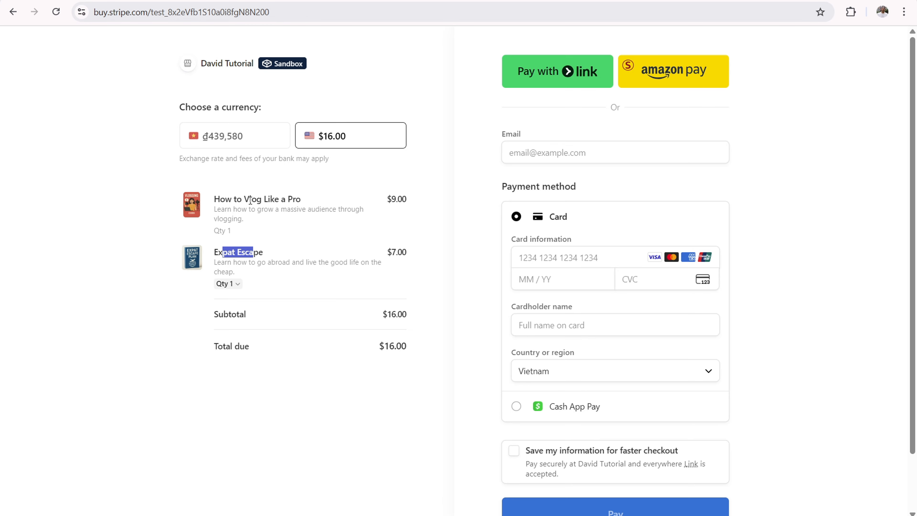
Step: Examine the two product names, How to Vlog Like a Pro and Expat Escape, on the Stripe checkout page
{"action": "left_click_drag", "start_coordinate": [248, 197], "coordinate": [302, 199]}
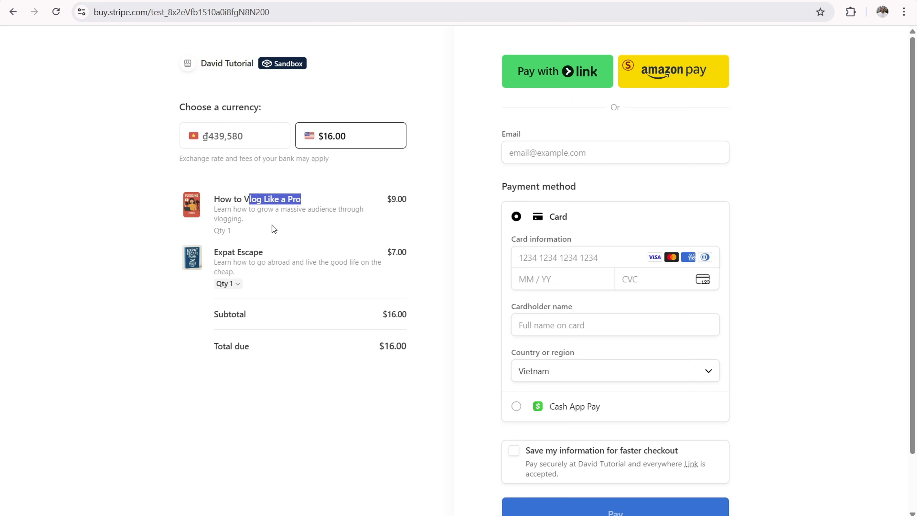
{"action": "left_click_drag", "start_coordinate": [221, 251], "coordinate": [275, 245]}
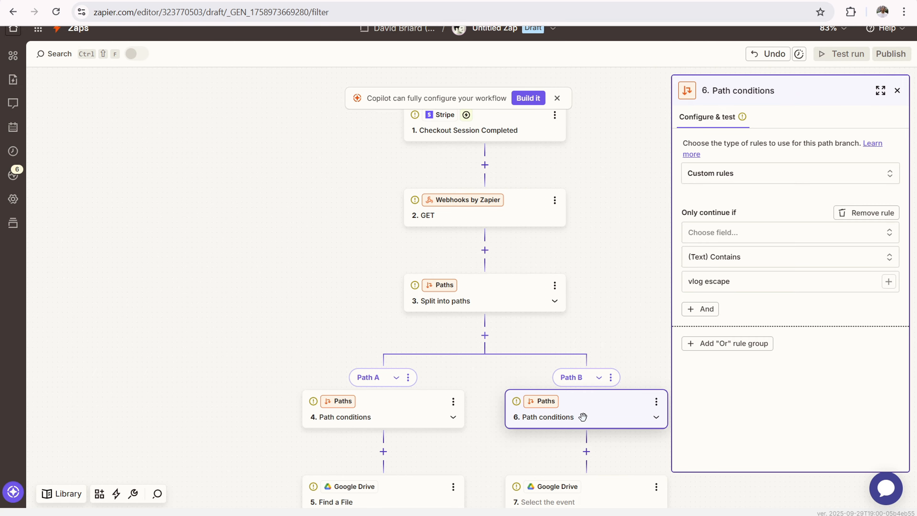
{"action": "left_click", "coordinate": [758, 284]}
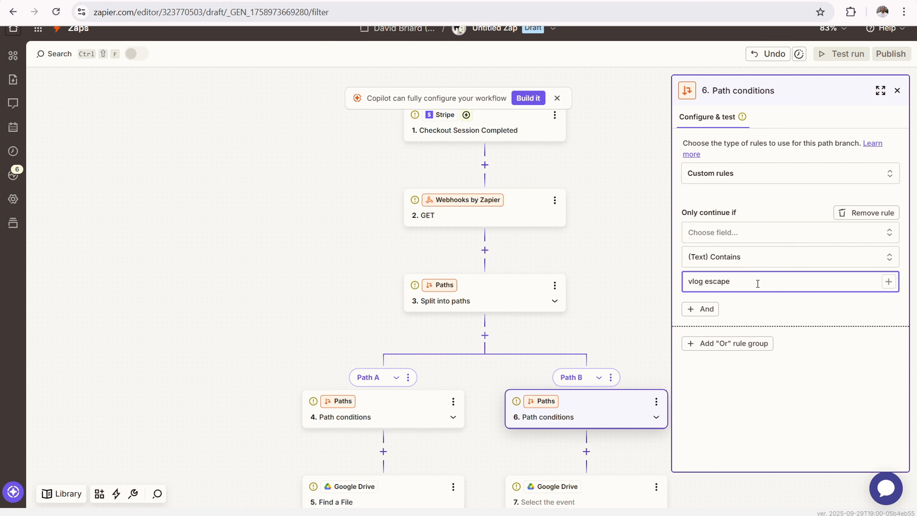
{"action": "type", "text": "exp"}
{"action": "key", "text": "BackSpace"}
{"action": "key", "text": "BackSpace"}
{"action": "key", "text": "BackSpace"}
{"action": "key", "text": "BackSpace"}
{"action": "left_click", "coordinate": [254, 255]}
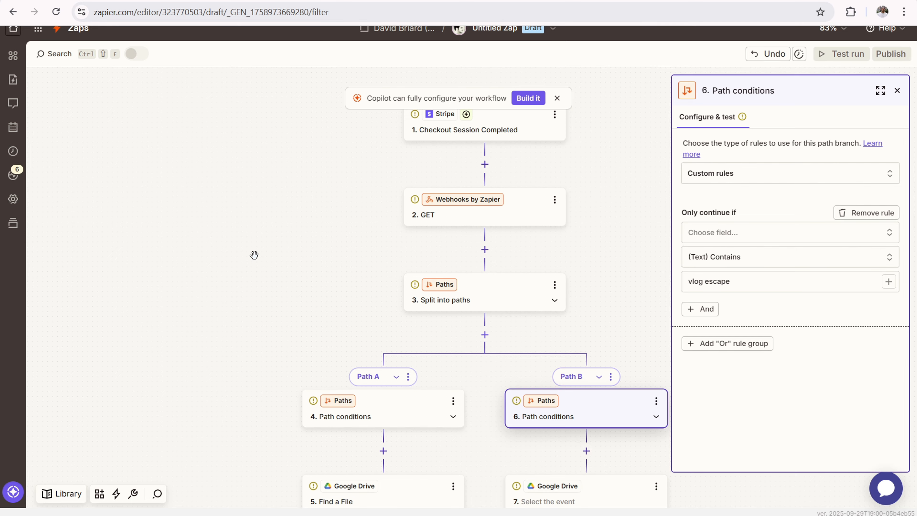
{"action": "scroll", "coordinate": [235, 242], "scroll_direction": "down", "scroll_amount": 3}
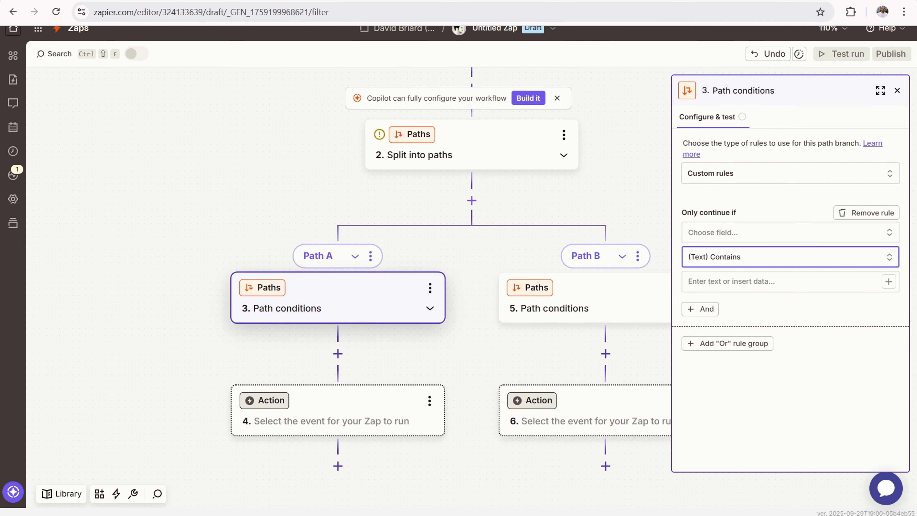
Step: Set the action in Path A to Google Drive with the Find a File event
{"action": "left_click", "coordinate": [329, 380]}
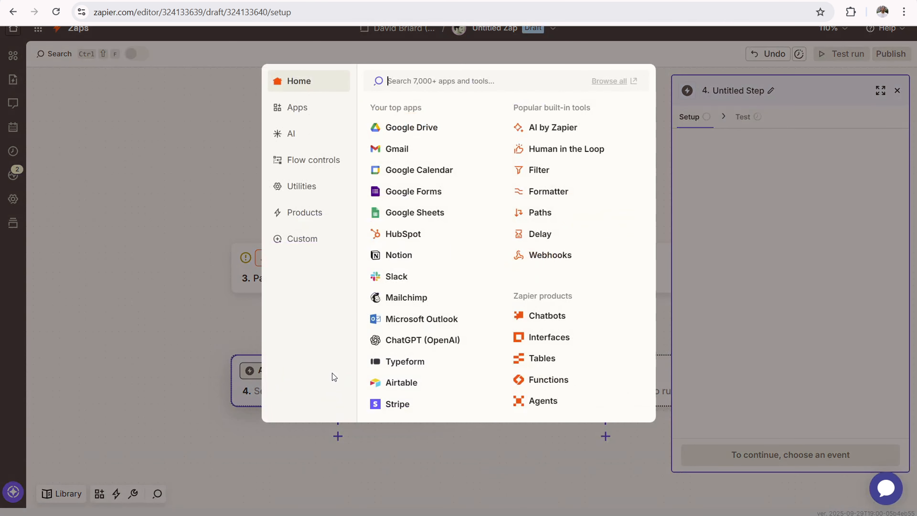
{"action": "left_click", "coordinate": [400, 134]}
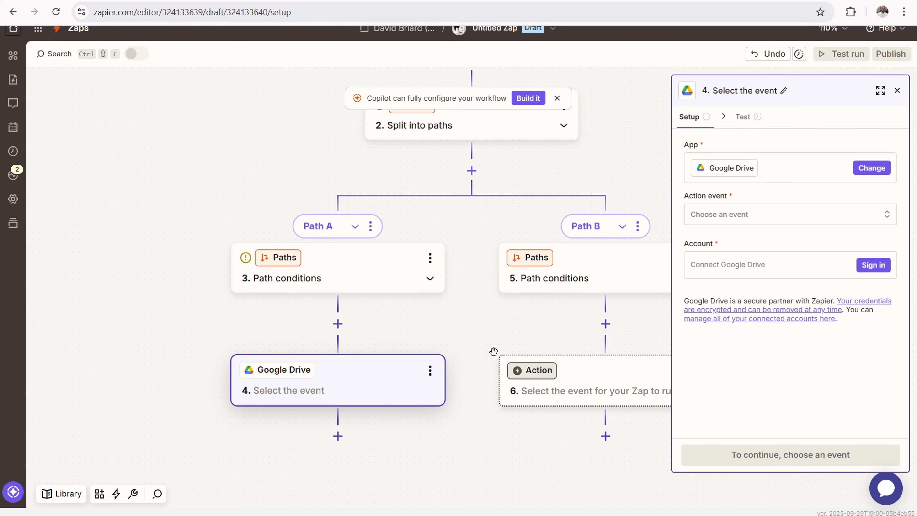
{"action": "left_click", "coordinate": [775, 220]}
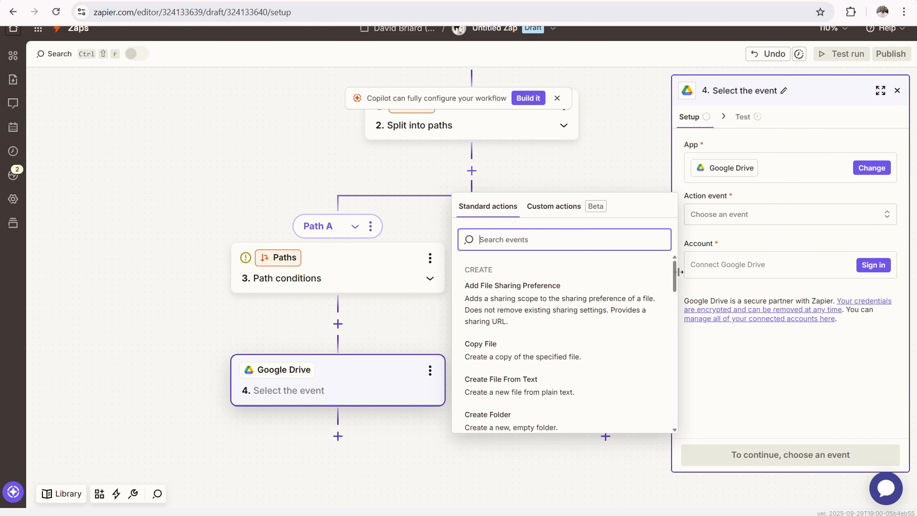
{"action": "scroll", "coordinate": [579, 300], "scroll_direction": "down", "scroll_amount": 5}
{"action": "scroll", "coordinate": [557, 302], "scroll_direction": "down", "scroll_amount": 10}
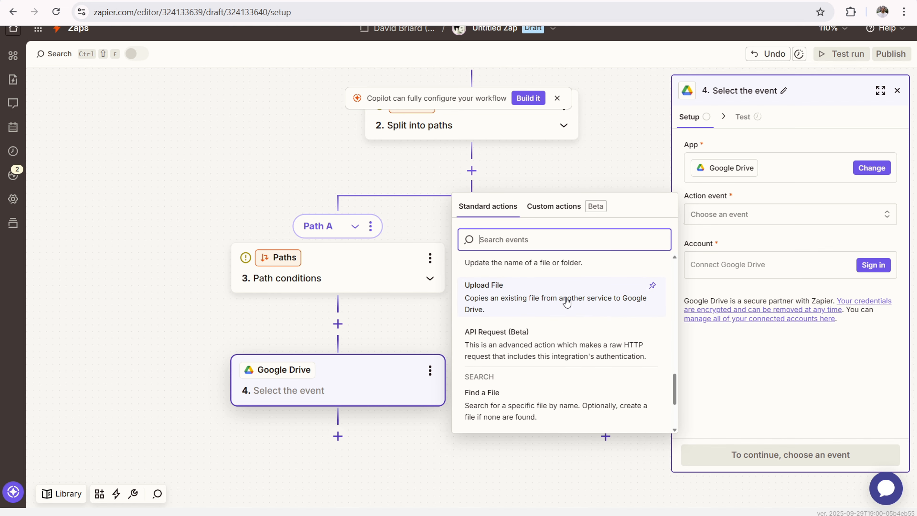
{"action": "left_click", "coordinate": [529, 408]}
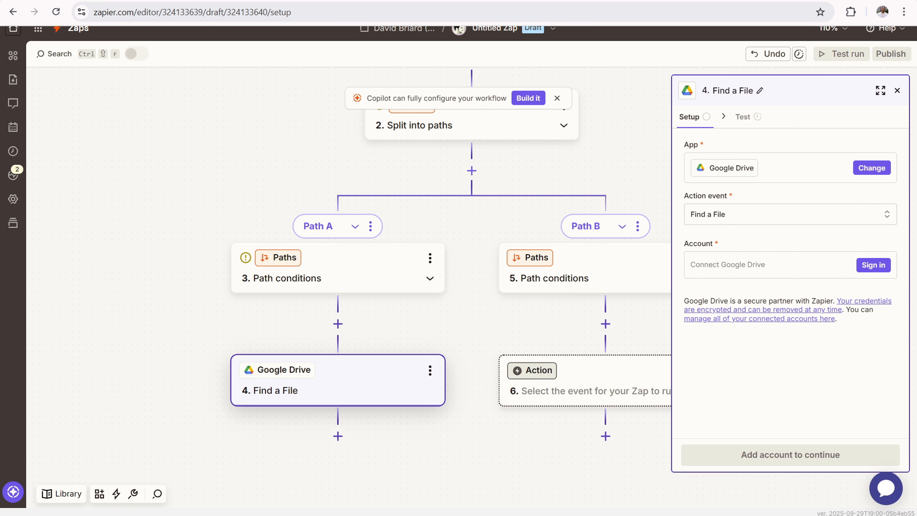
Step: Switch to Google Drive, open ebook 1.png in a new tab and select its file link
{"action": "key", "text": "ctrl+Tab"}
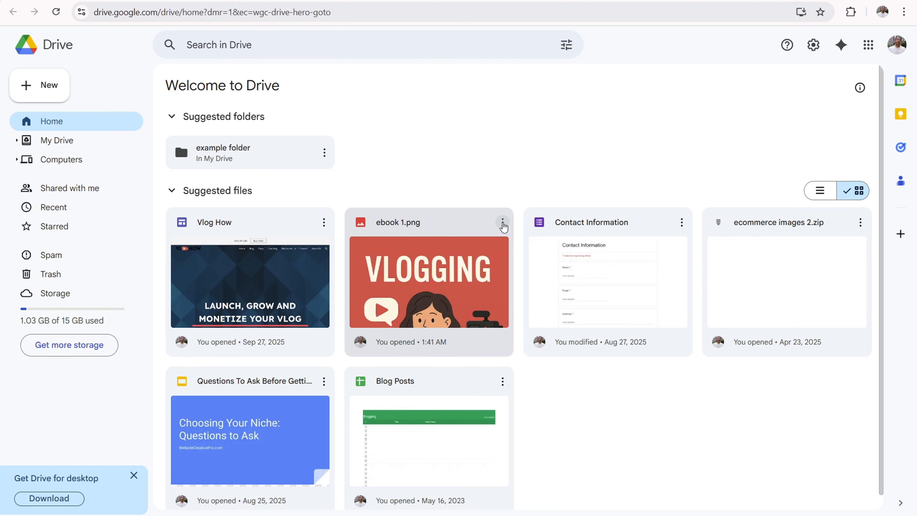
{"action": "left_click", "coordinate": [503, 223]}
{"action": "mouse_move", "coordinate": [541, 246]}
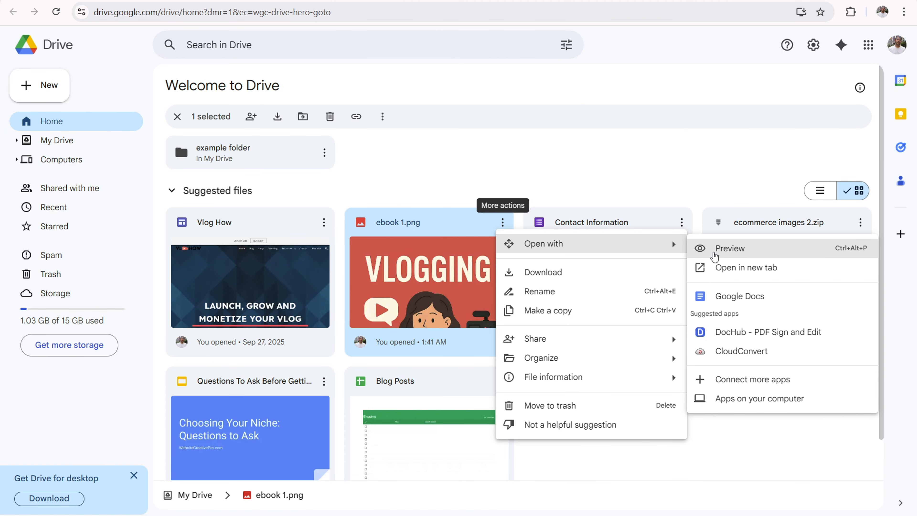
{"action": "left_click", "coordinate": [704, 267]}
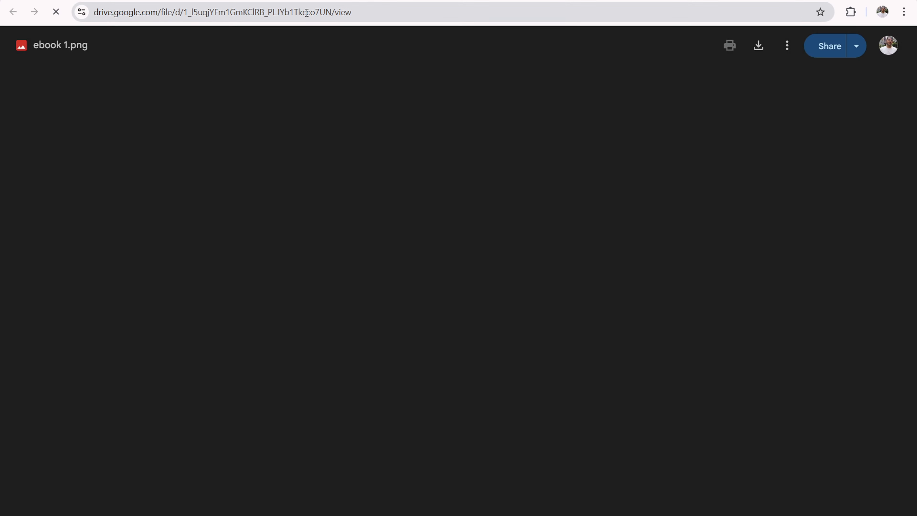
{"action": "left_click", "coordinate": [309, 12]}
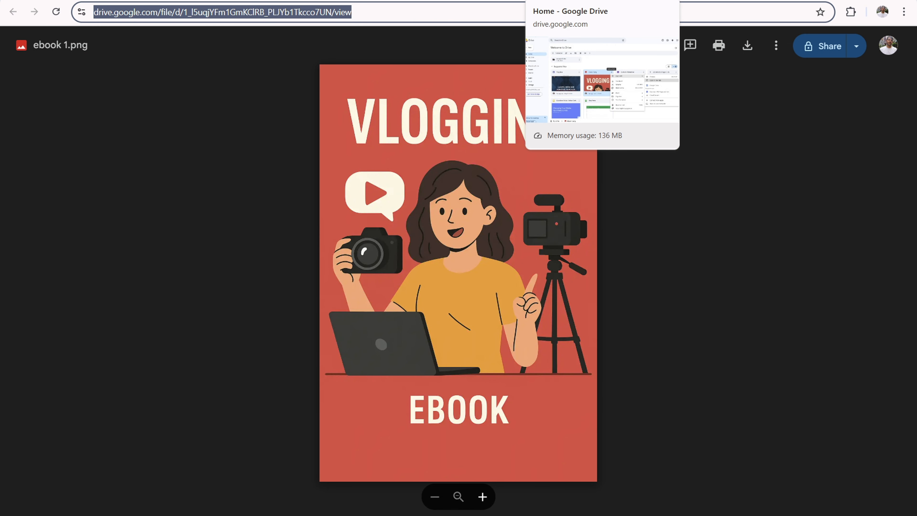
Step: Return to the Google Drive home page and create a new folder named product
{"action": "left_click", "coordinate": [545, 0]}
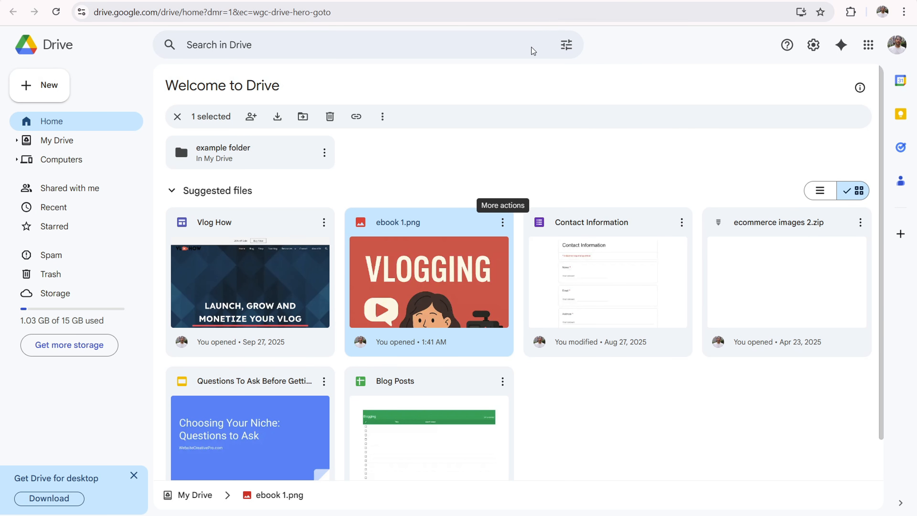
{"action": "left_click", "coordinate": [44, 93]}
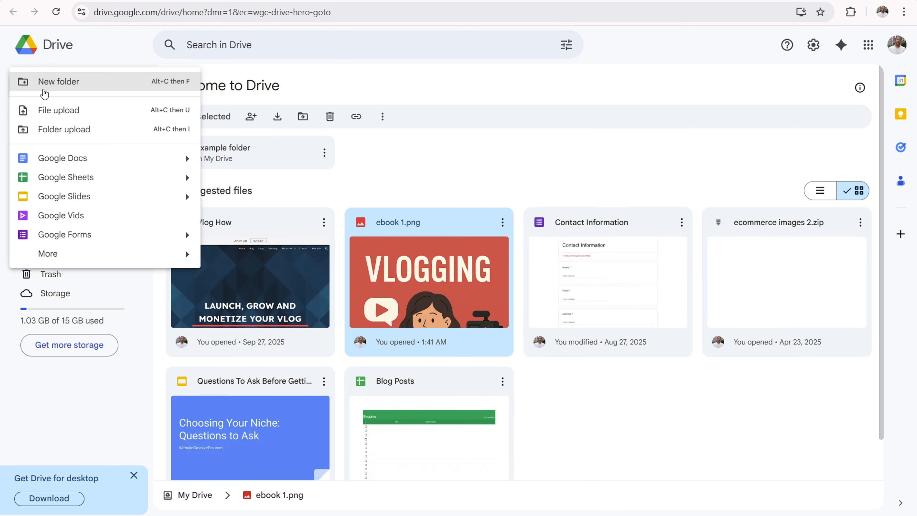
{"action": "left_click", "coordinate": [62, 83]}
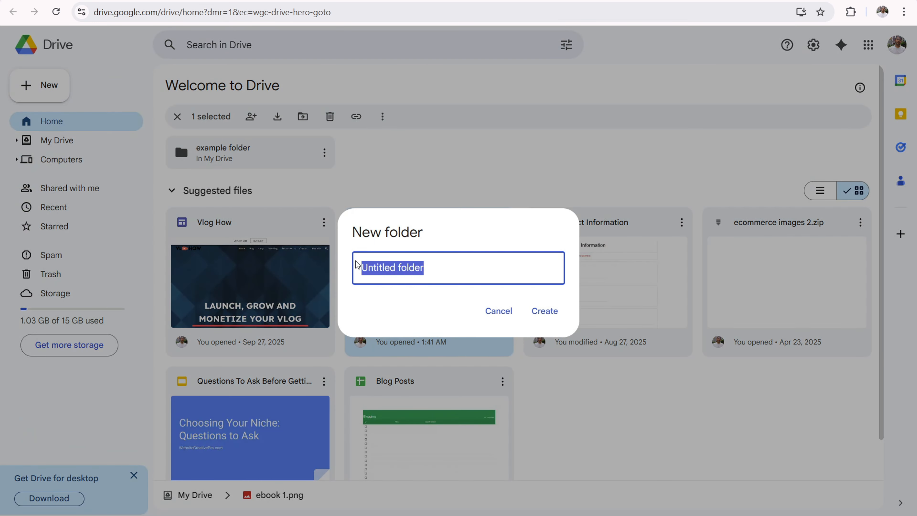
{"action": "type", "text": "product"}
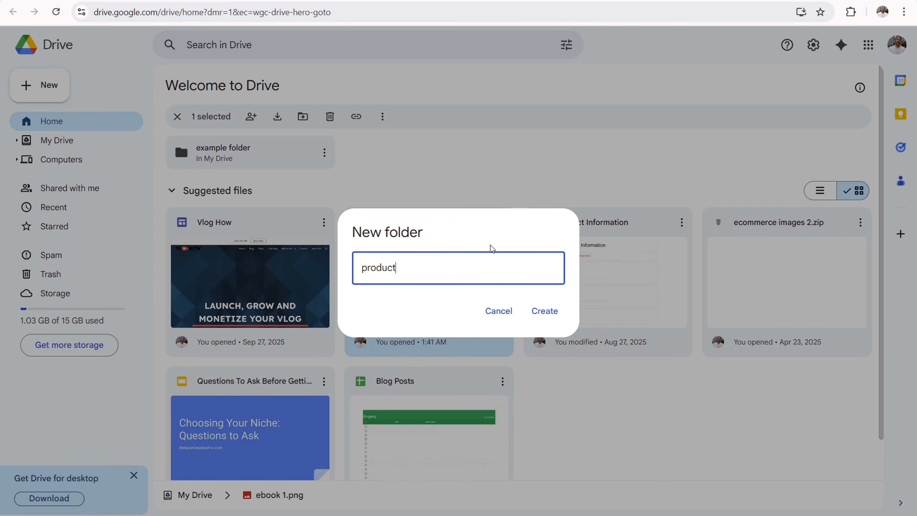
{"action": "left_click", "coordinate": [545, 311]}
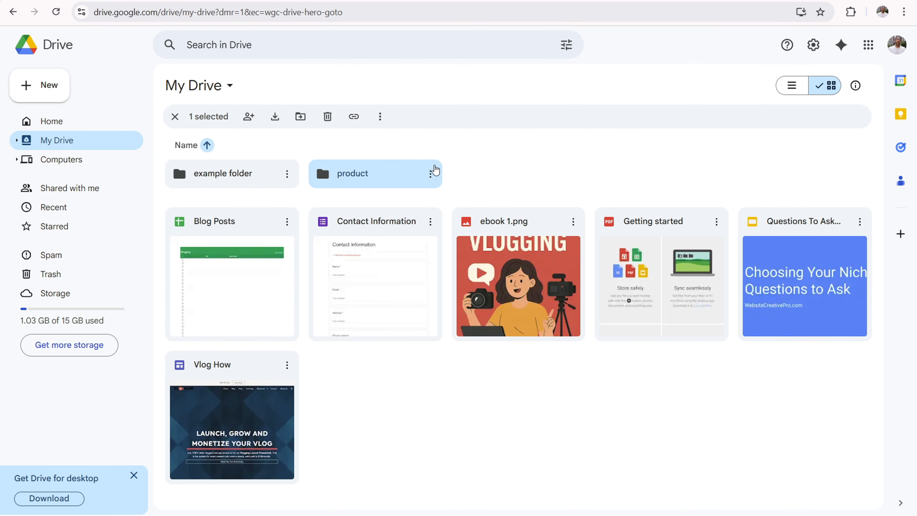
{"action": "left_click", "coordinate": [430, 175]}
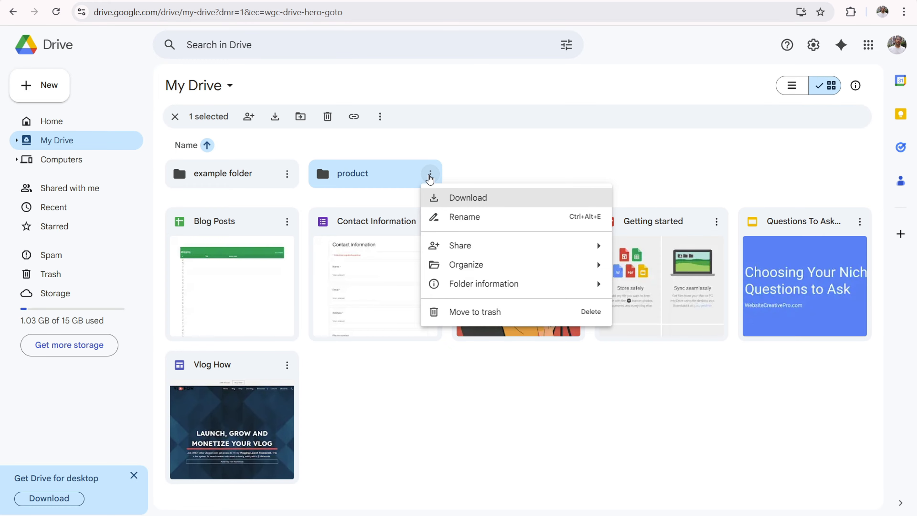
{"action": "left_click", "coordinate": [483, 153]}
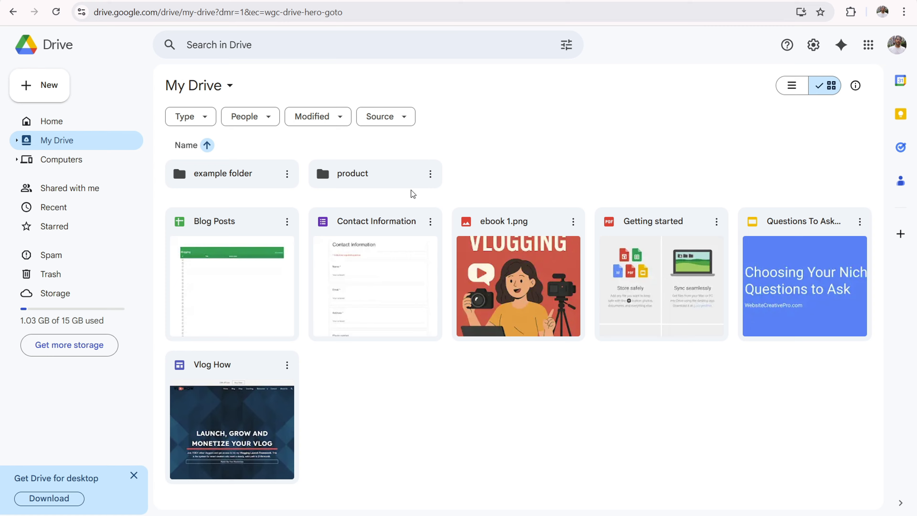
{"action": "left_click", "coordinate": [430, 174]}
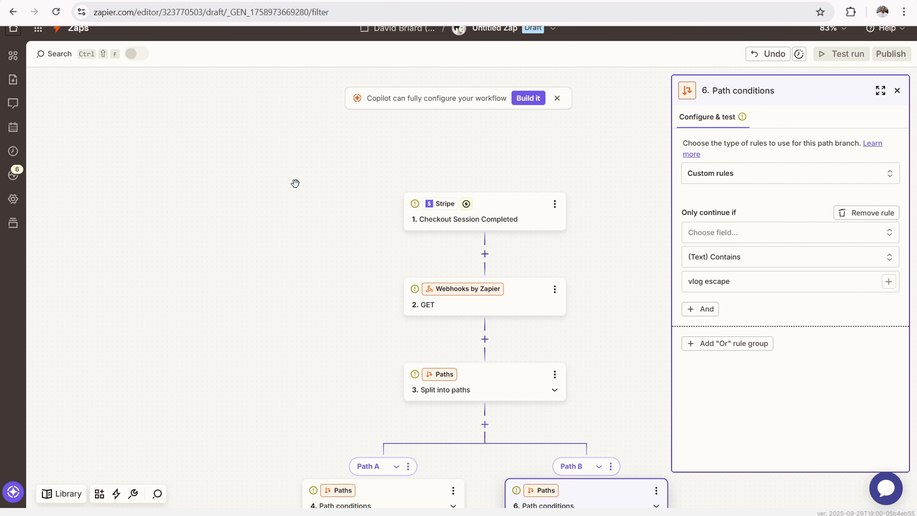
{"action": "scroll", "coordinate": [304, 193], "scroll_direction": "down", "scroll_amount": 4}
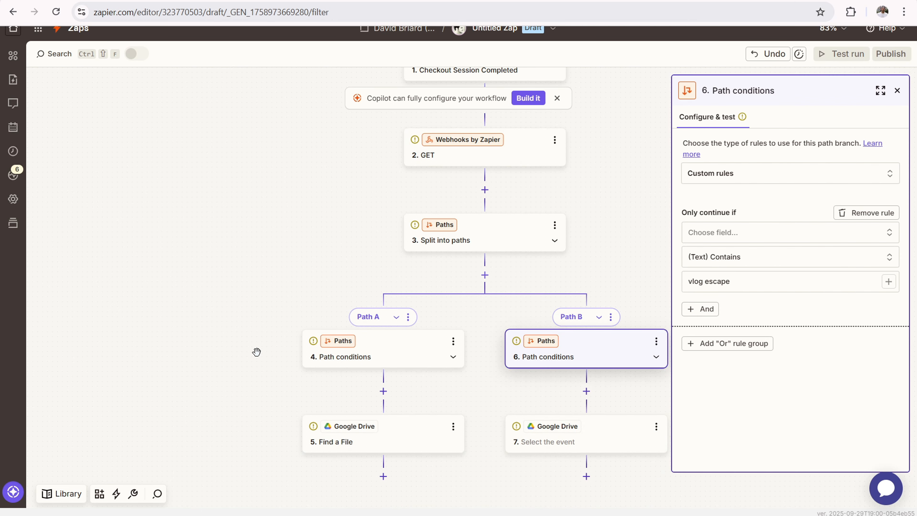